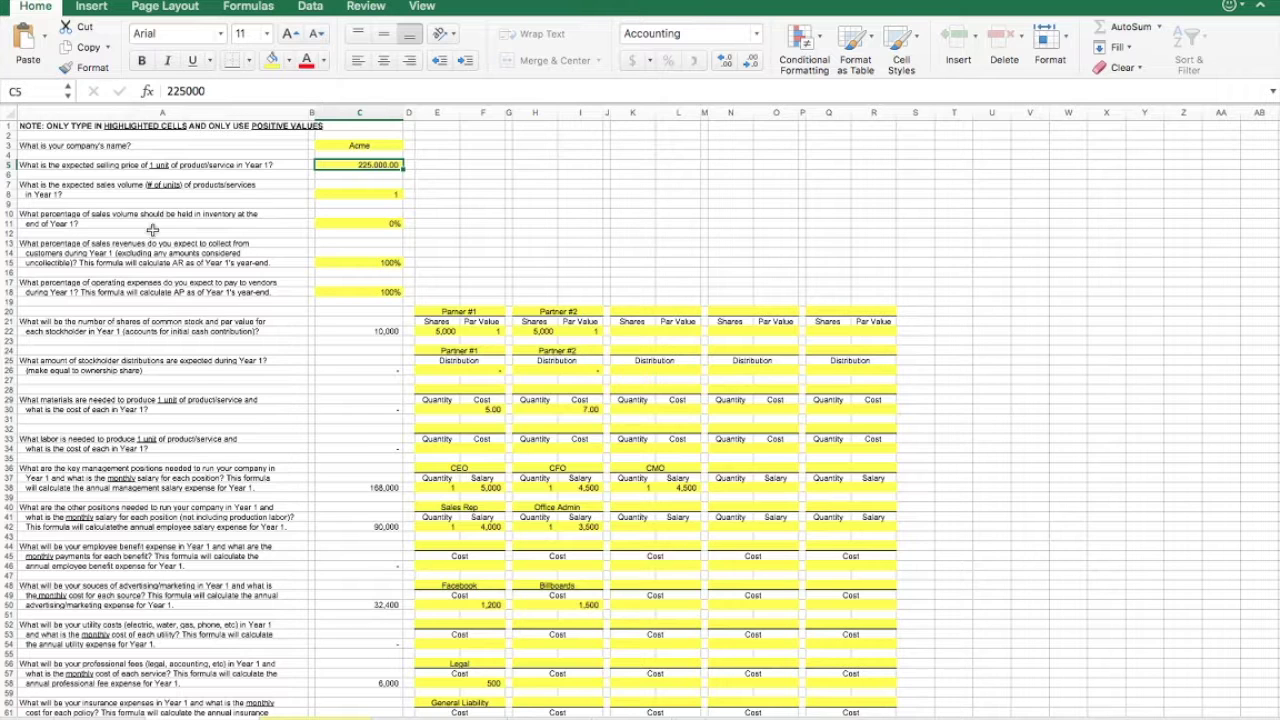
Review the Year 1 sales volume and selling price inputs, then glance at the Balance Sheet.
left_click(373, 196)
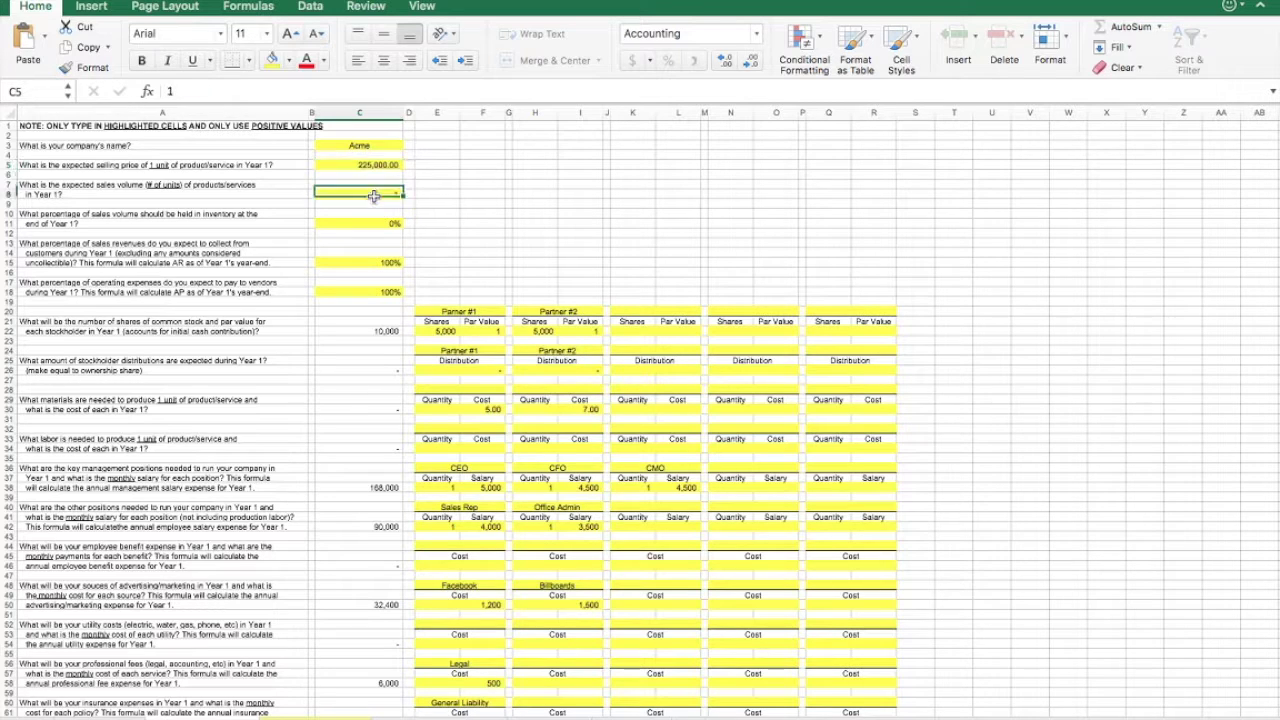
left_click(331, 167)
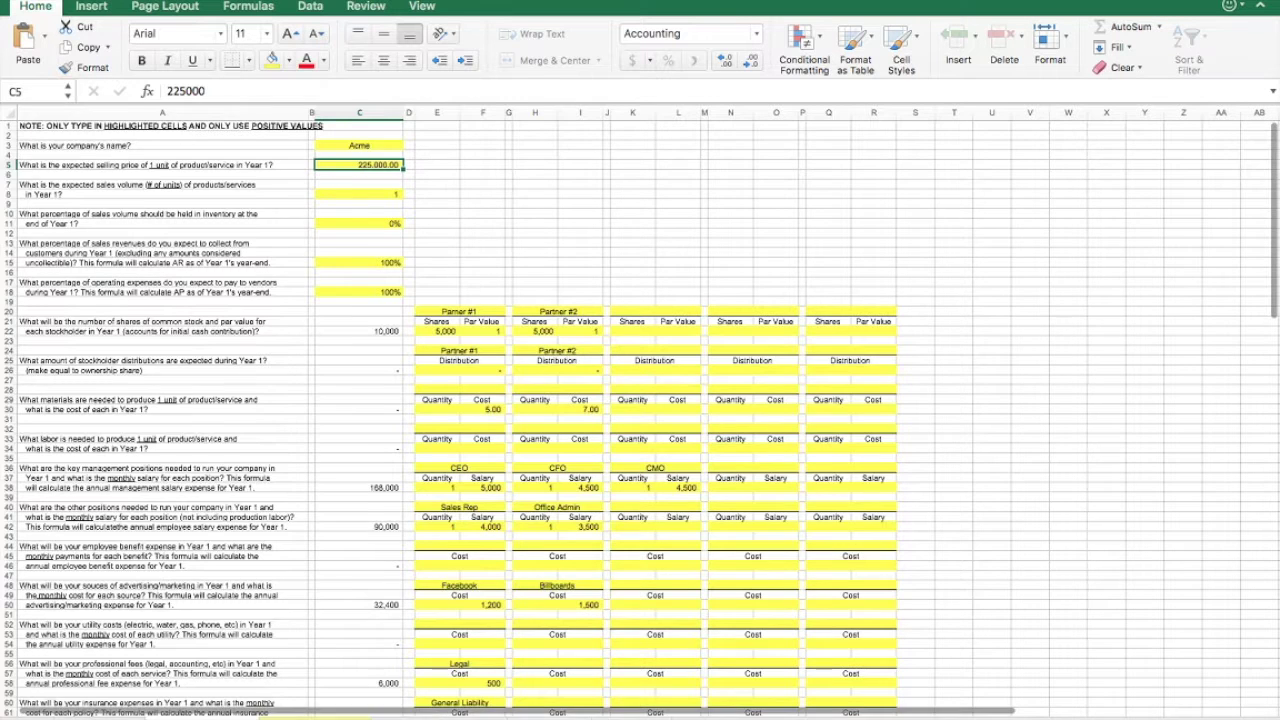
left_click(415, 716)
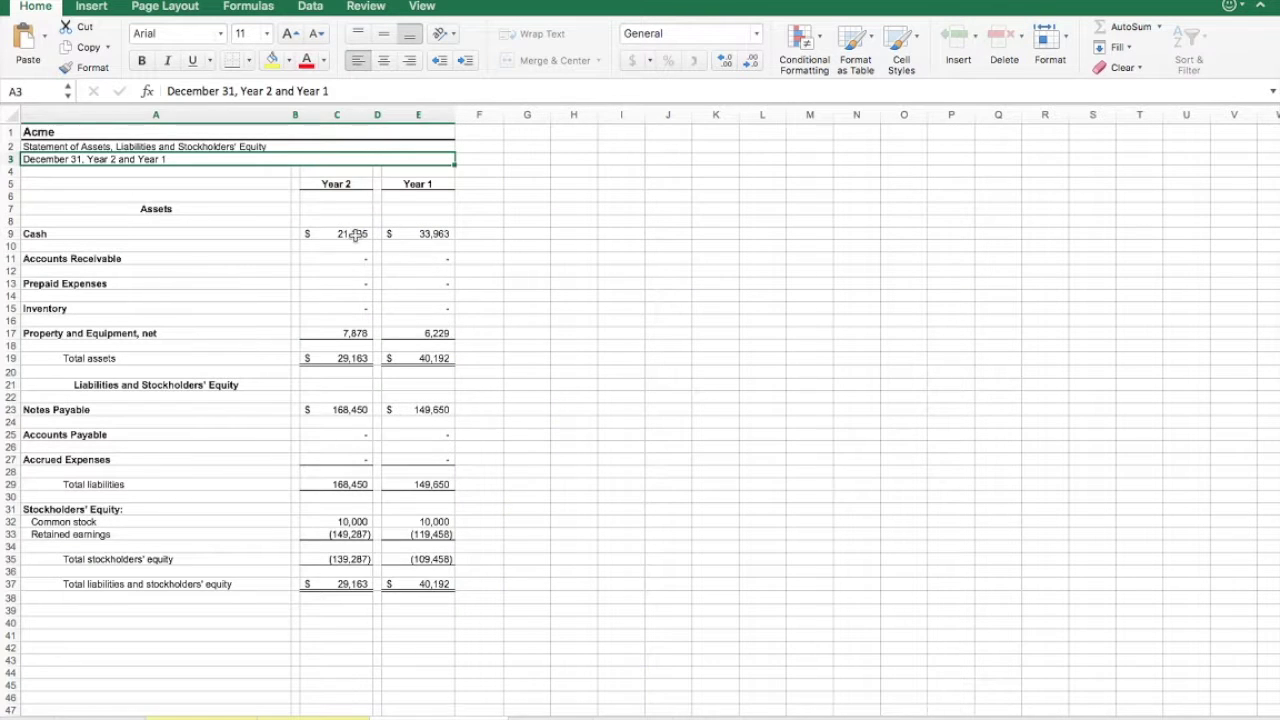
left_click(185, 710)
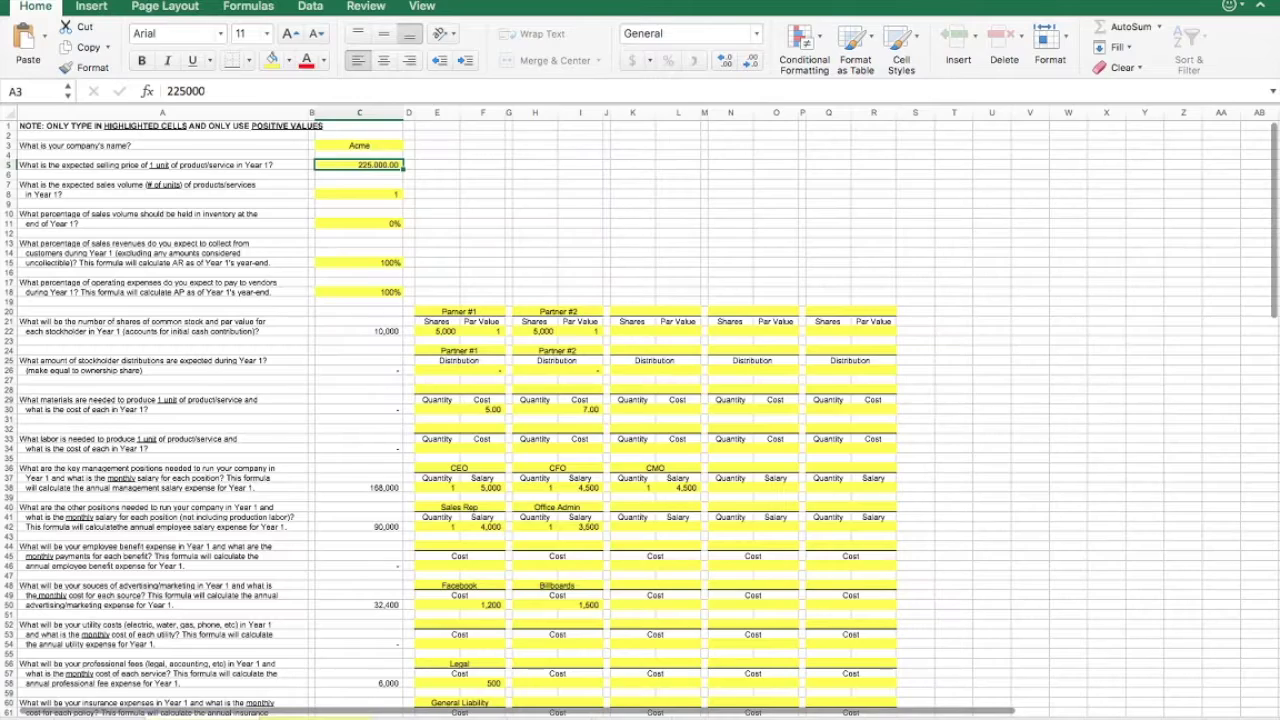
left_click(343, 253)
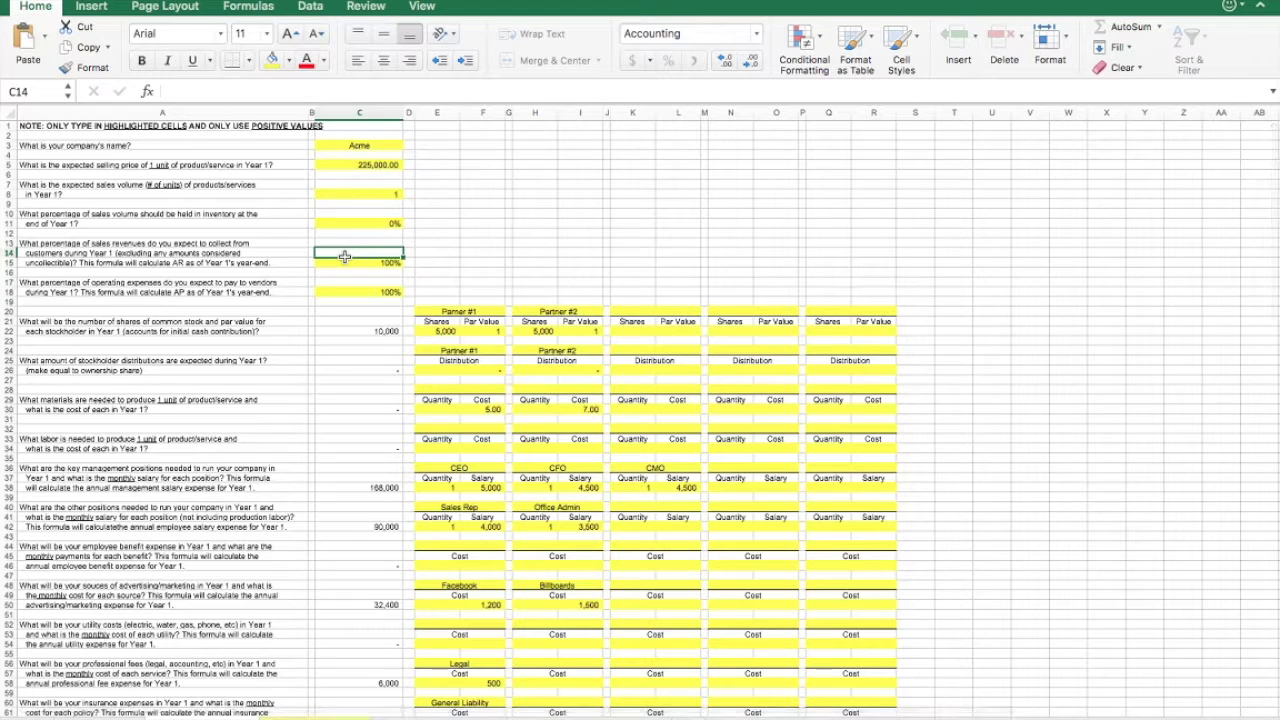
left_click(344, 164)
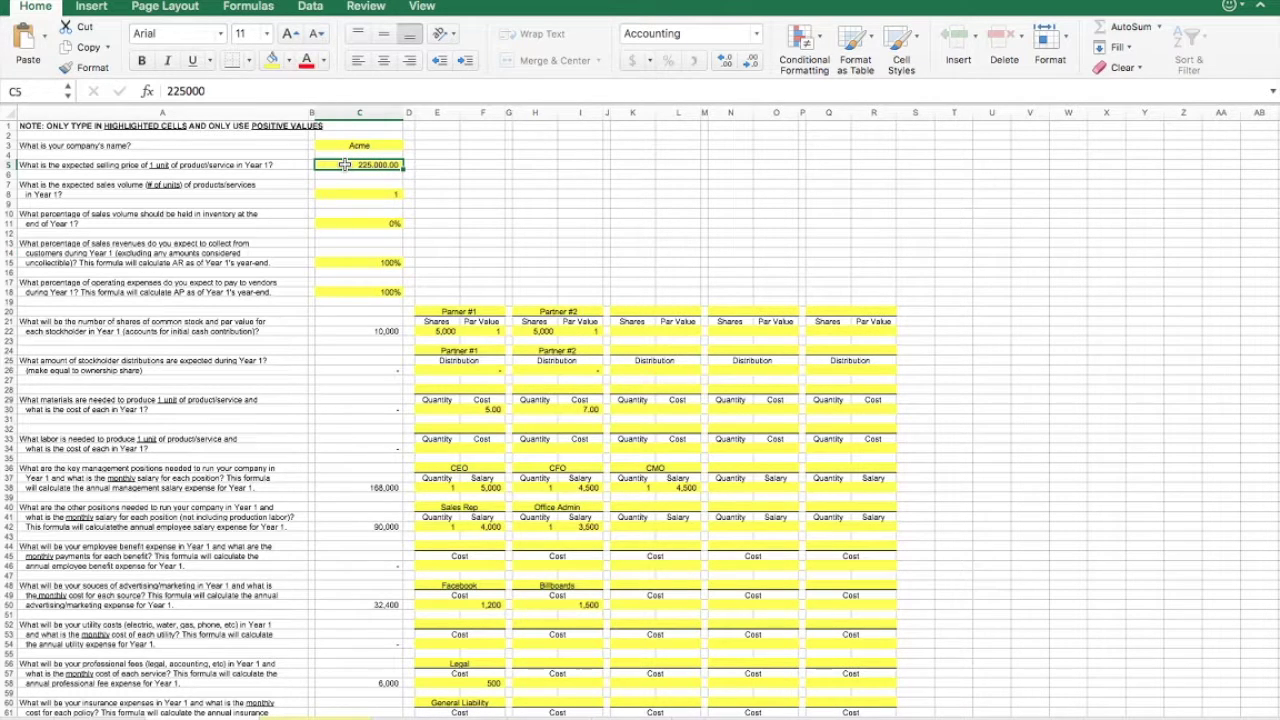
Enter 50% in C15 as the Year 1 share of sales collected.
left_click(346, 263)
type("50")
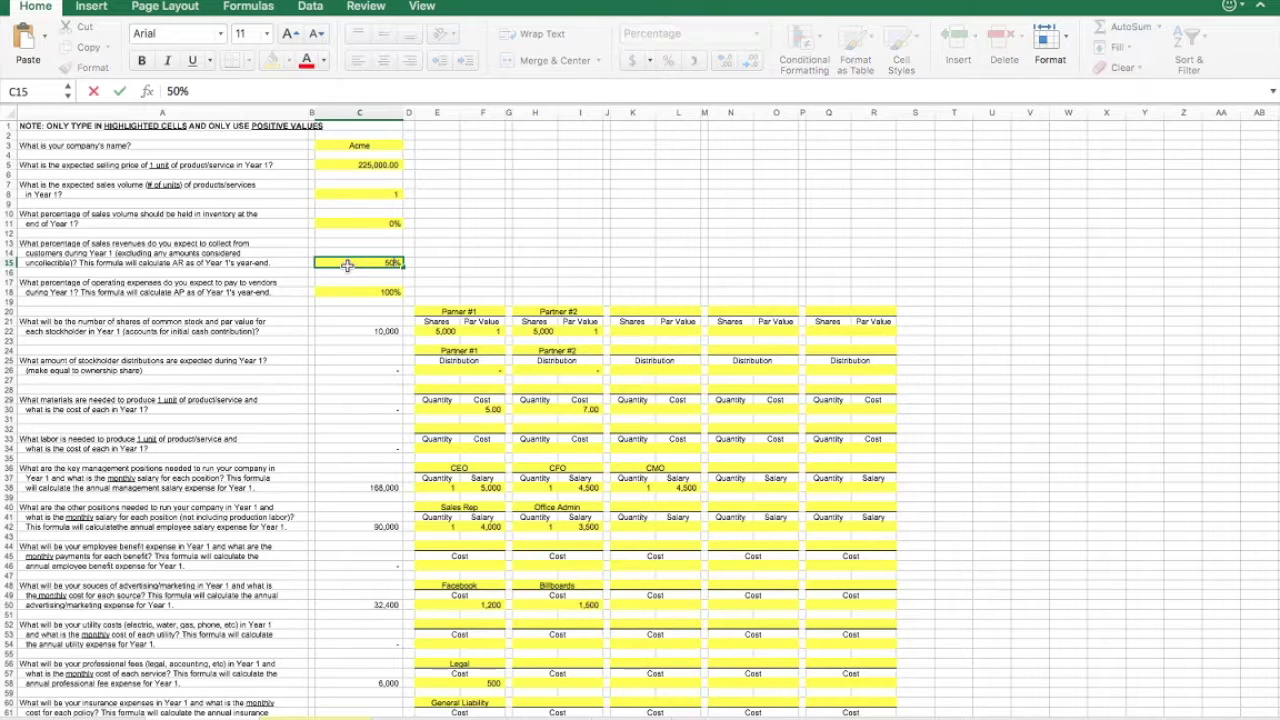
key("Return")
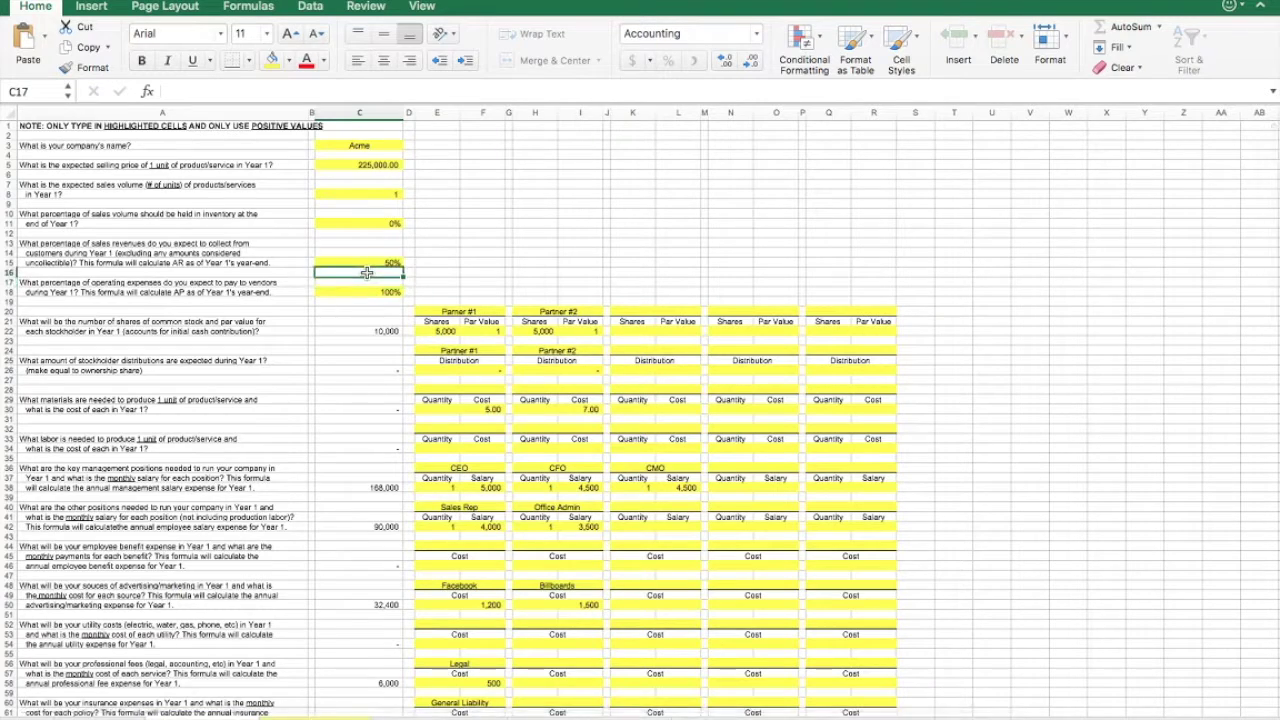
left_click(363, 254)
left_click(363, 261)
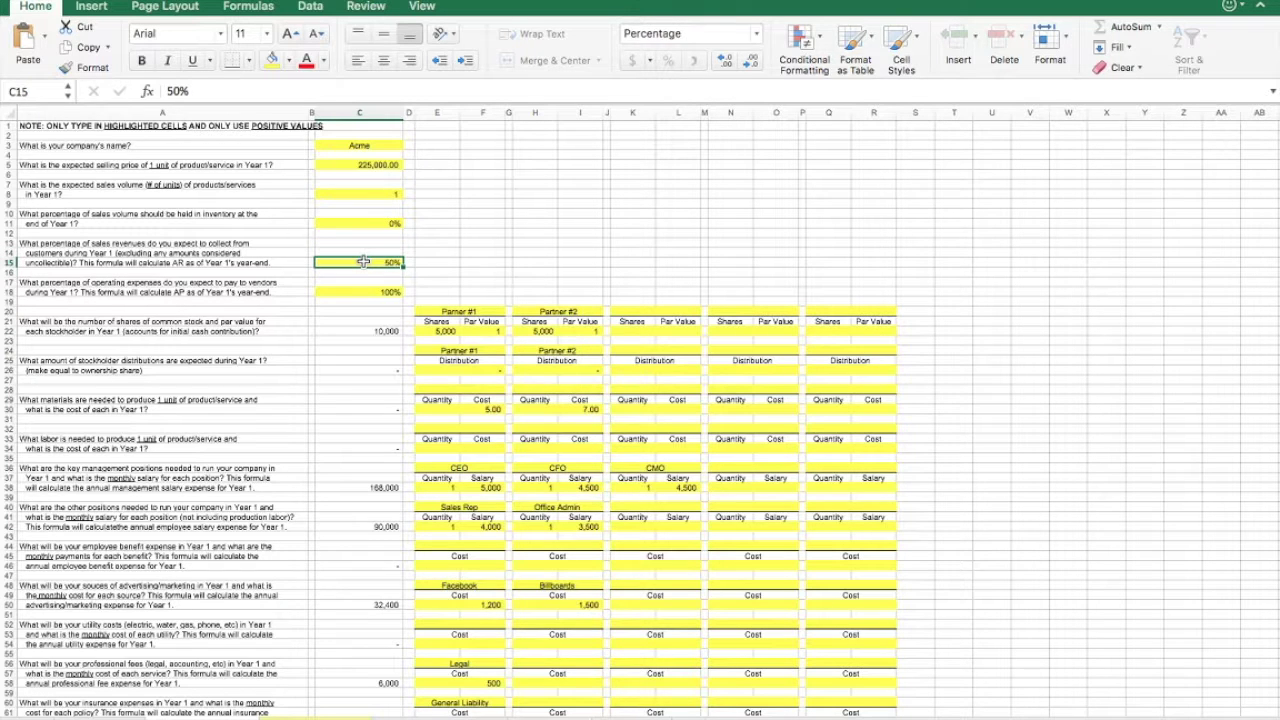
Try 0% for the Year 1 collection percentage in C15, then restore it to 100%.
type("0")
key("Return")
left_click(363, 261)
type("100")
key("Return")
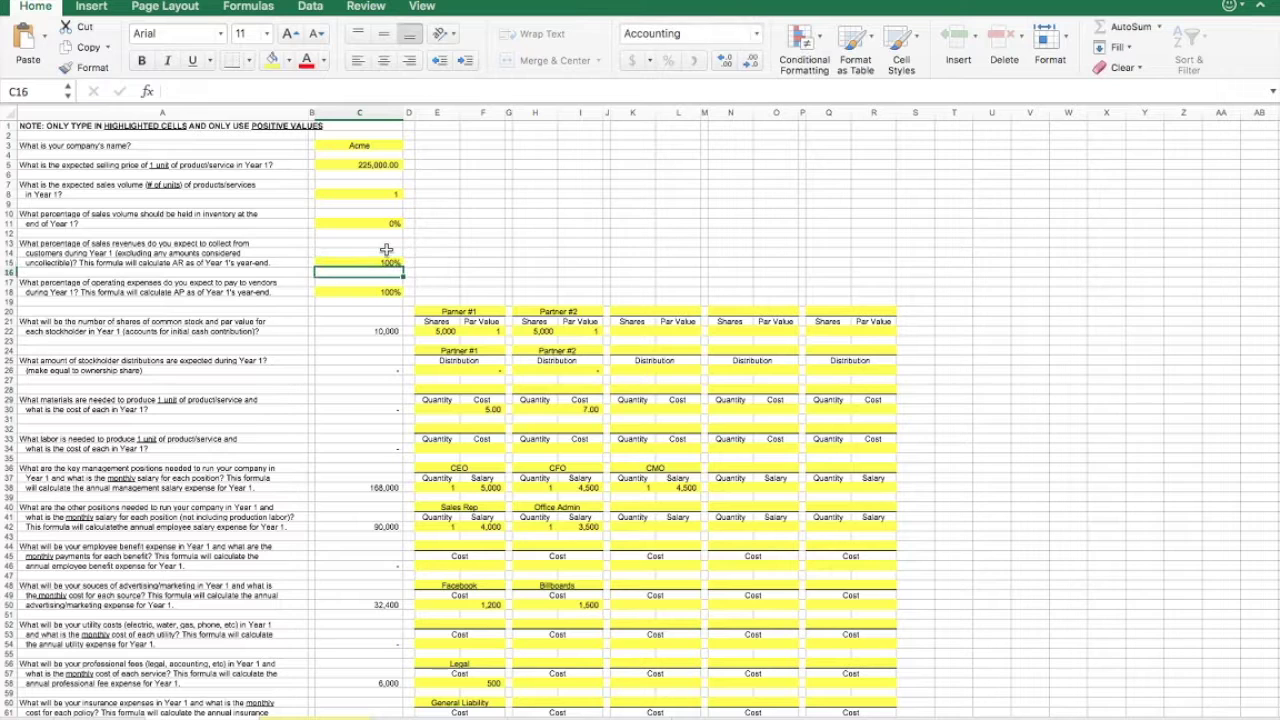
Test 50% vendor payments in C18 against the Balance Sheet, then reset it to 100%.
key("Down")
key("Down")
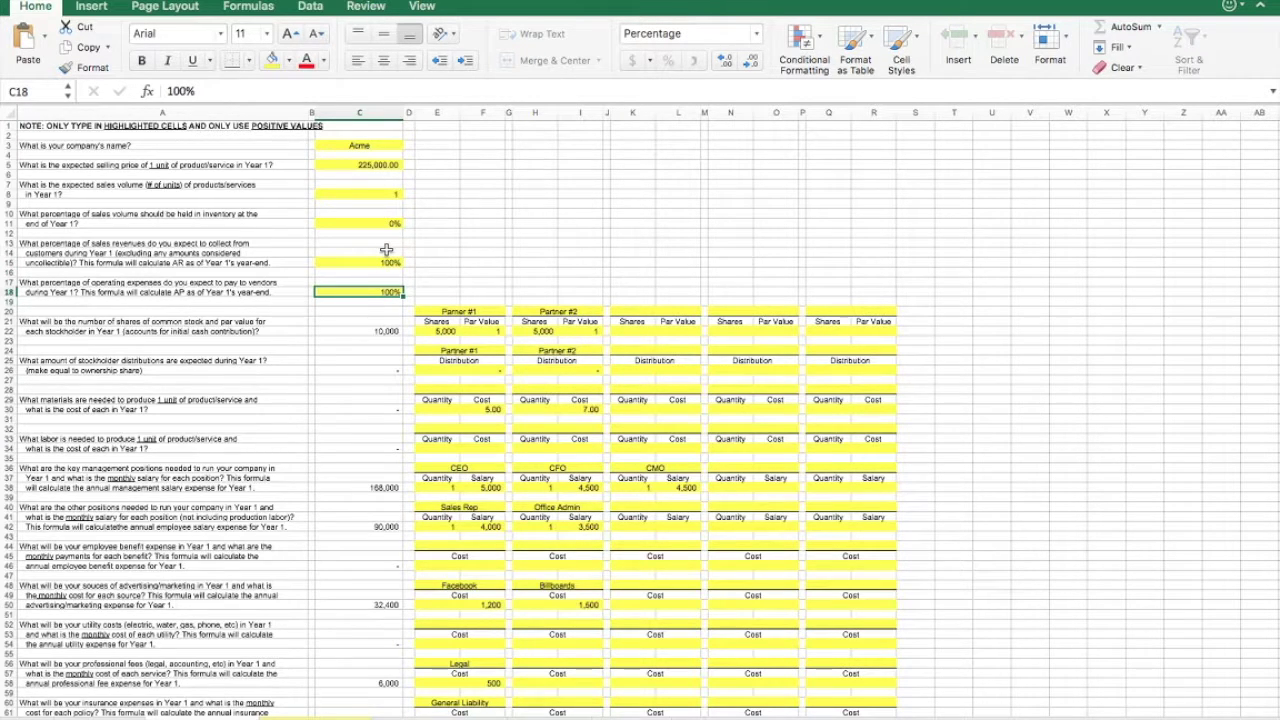
type("50")
key("Return")
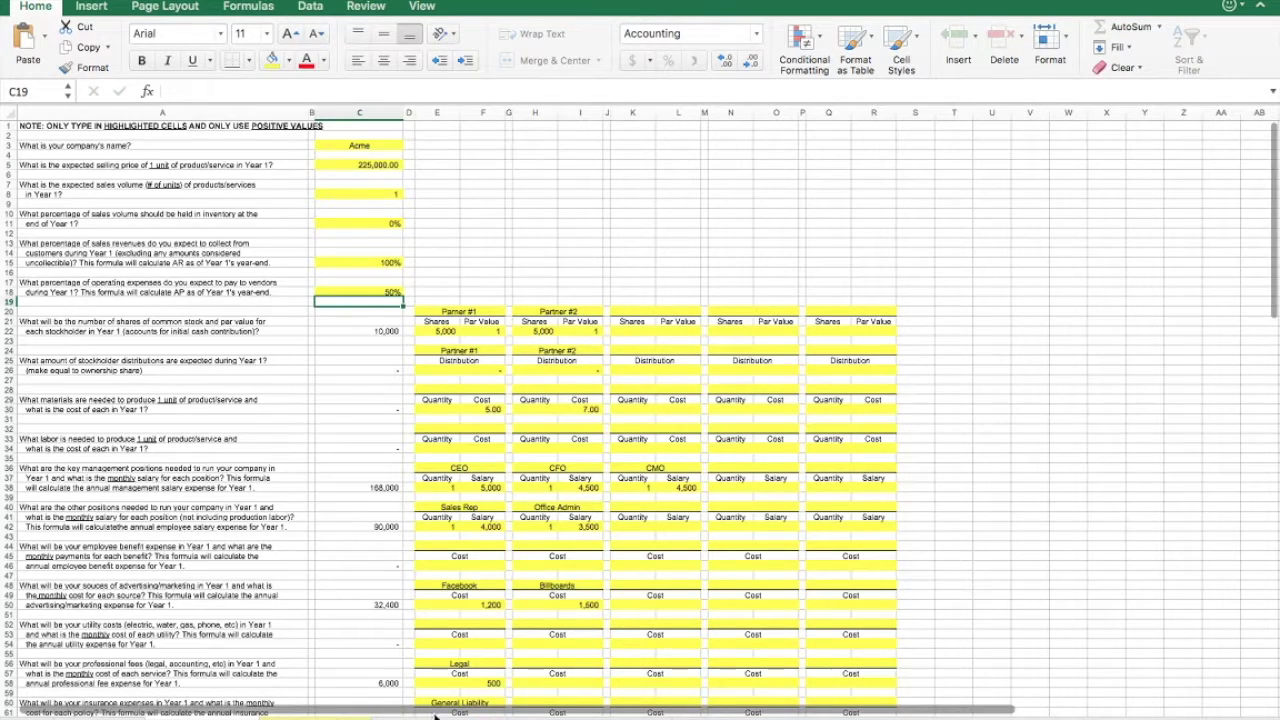
left_click(390, 715)
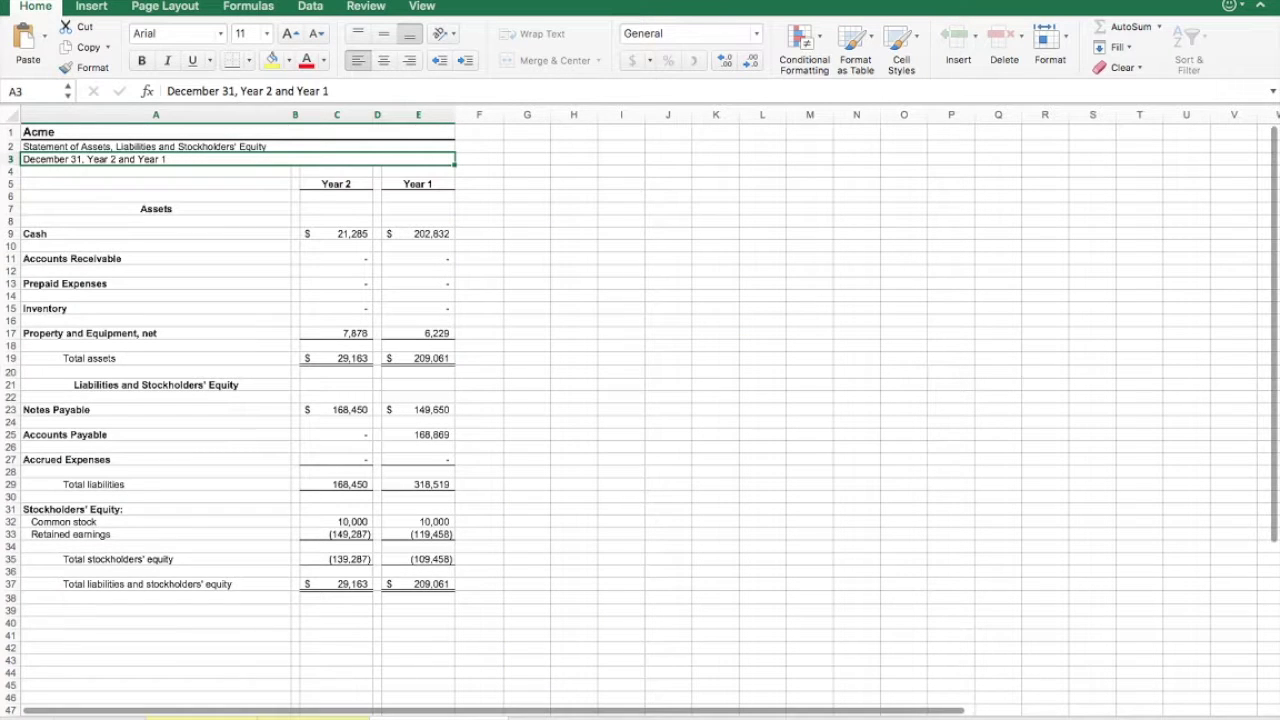
left_click(230, 715)
left_click(343, 293)
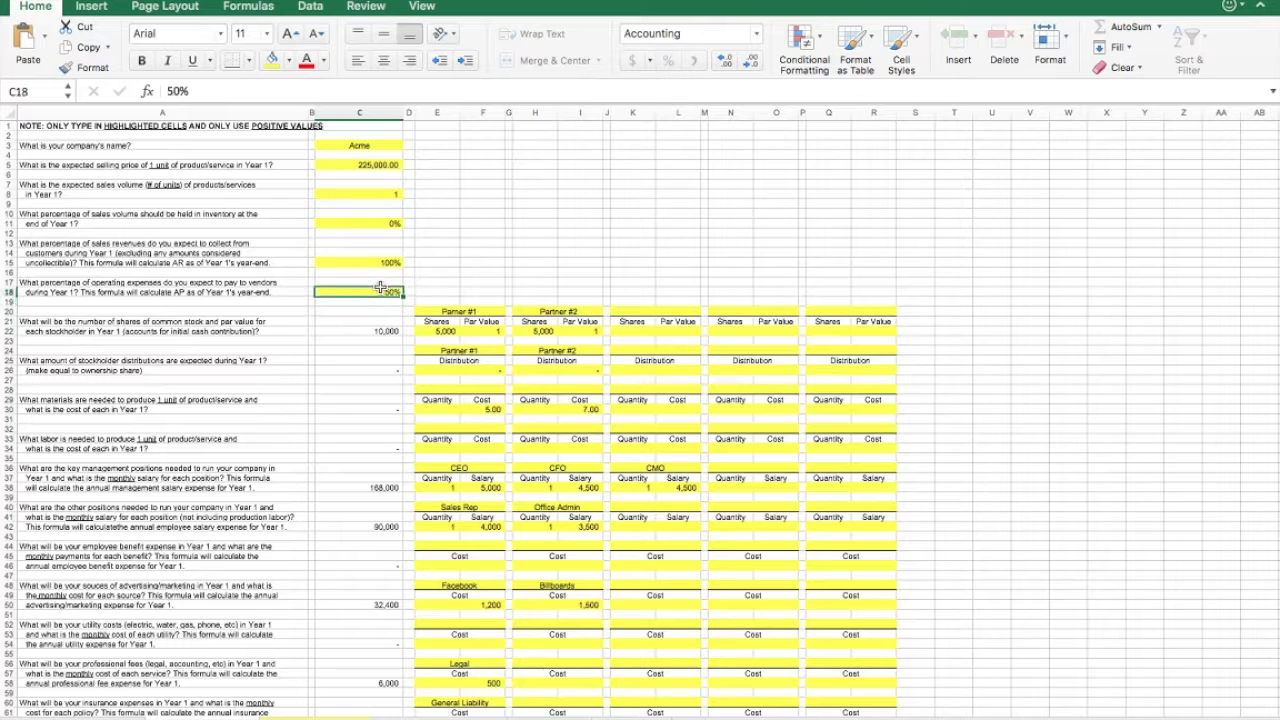
type("100")
key("Return")
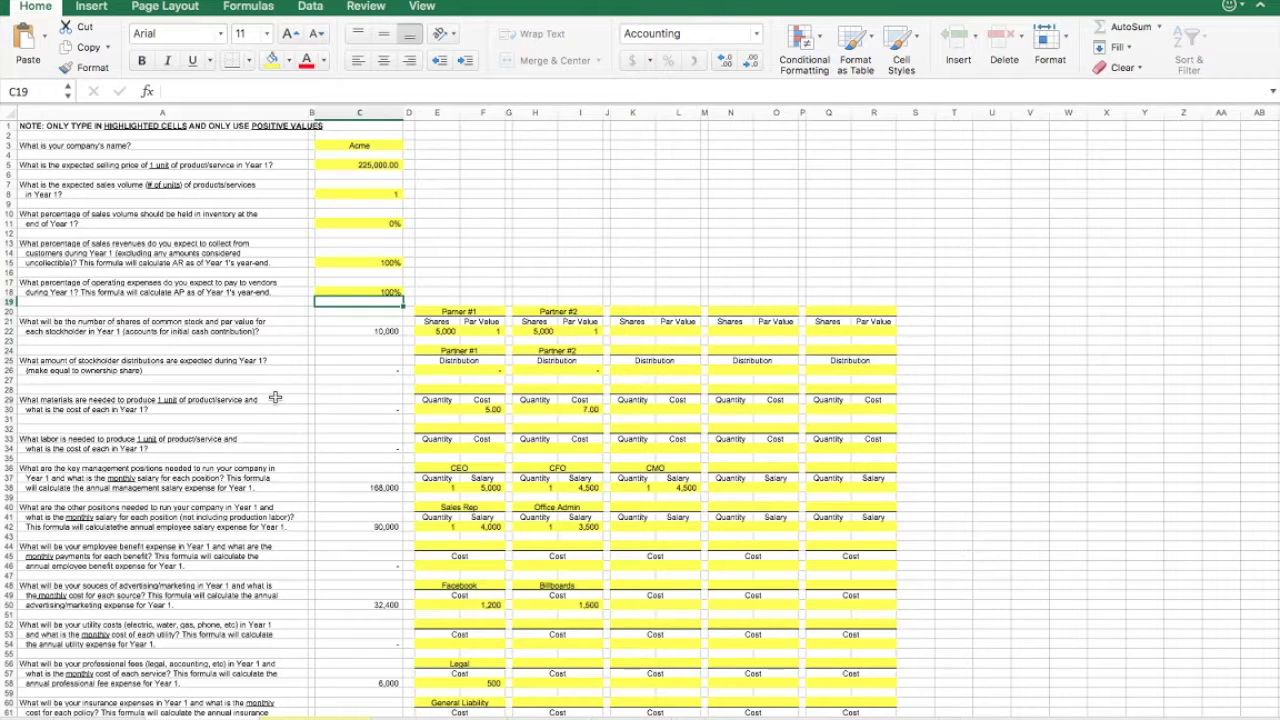
left_click(363, 191)
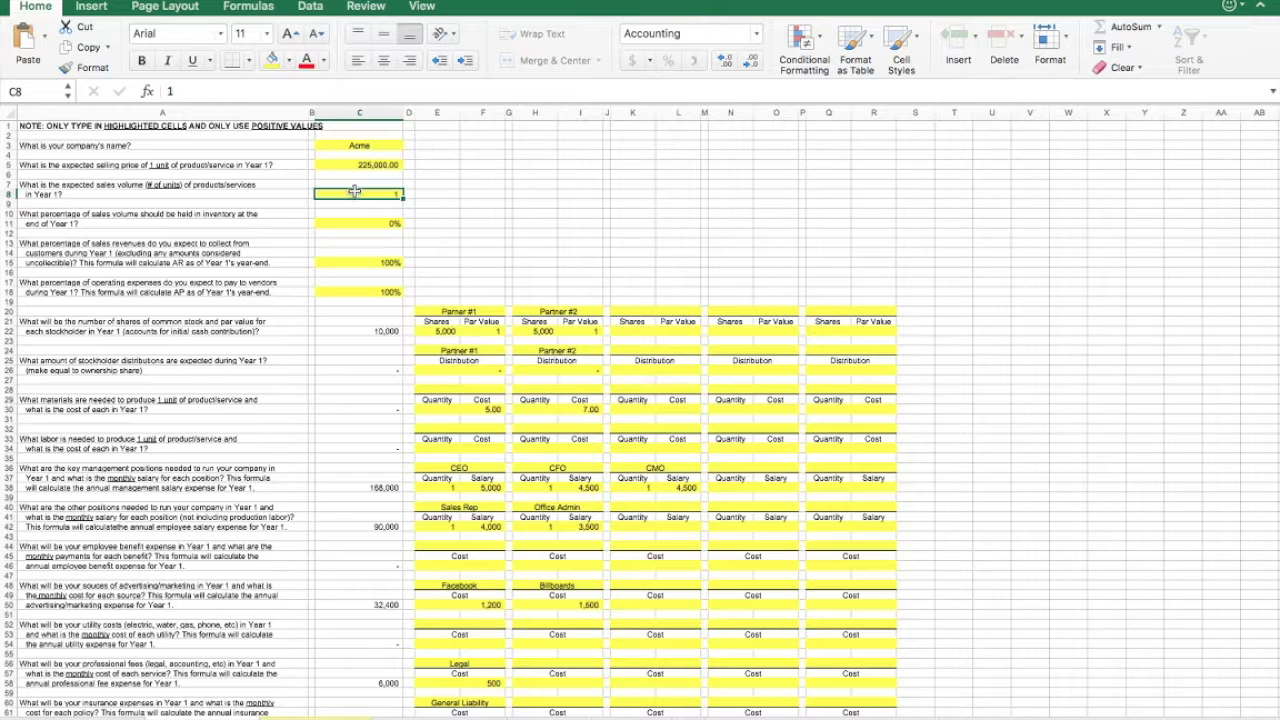
left_click(352, 167)
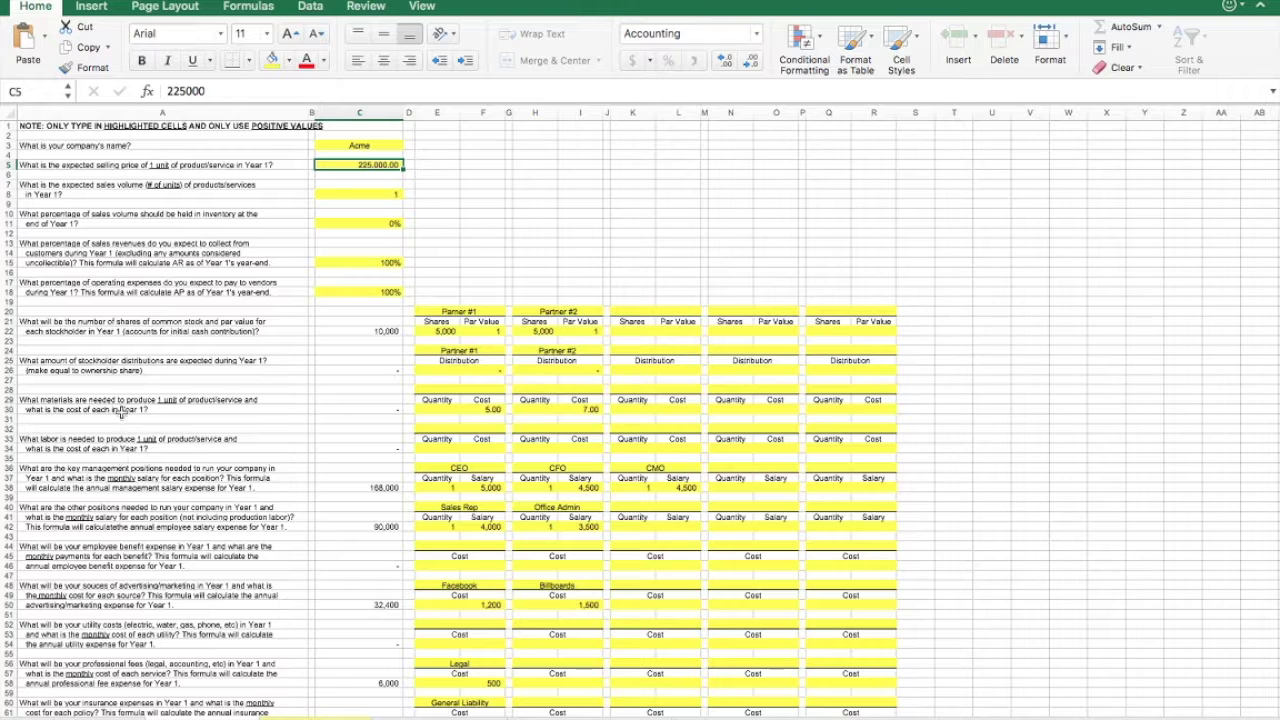
left_click(117, 408)
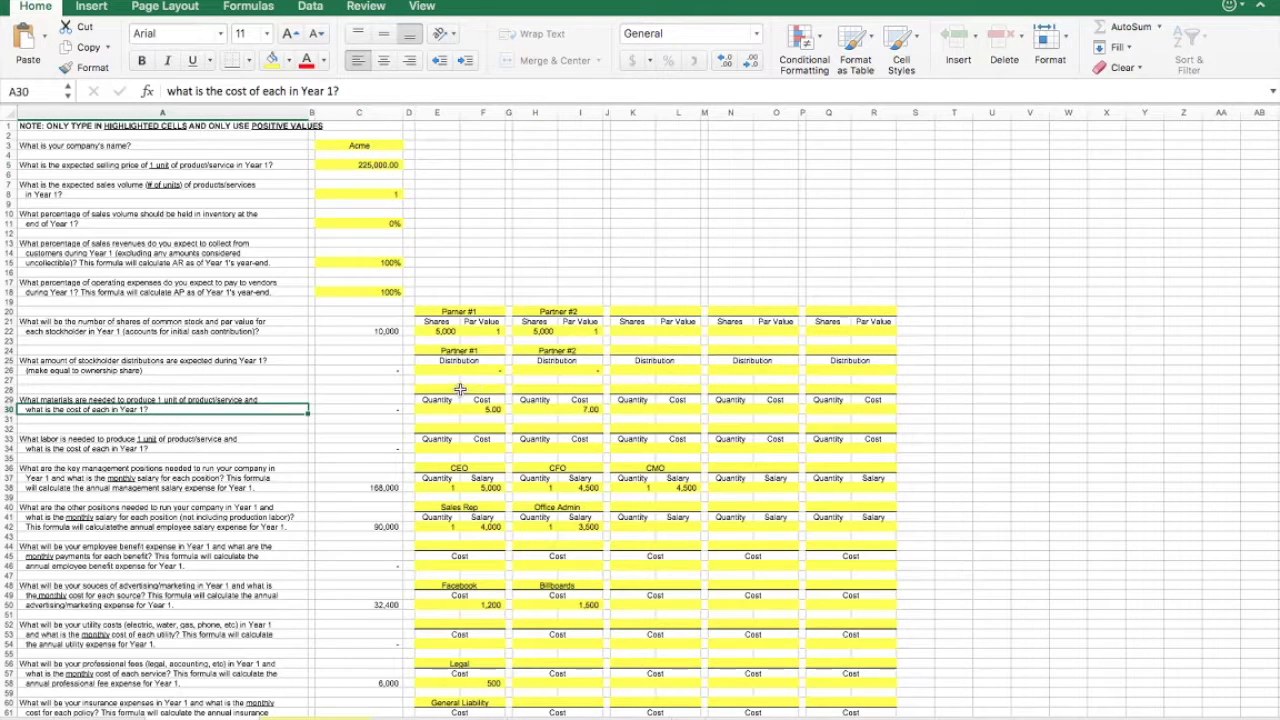
left_click(447, 407)
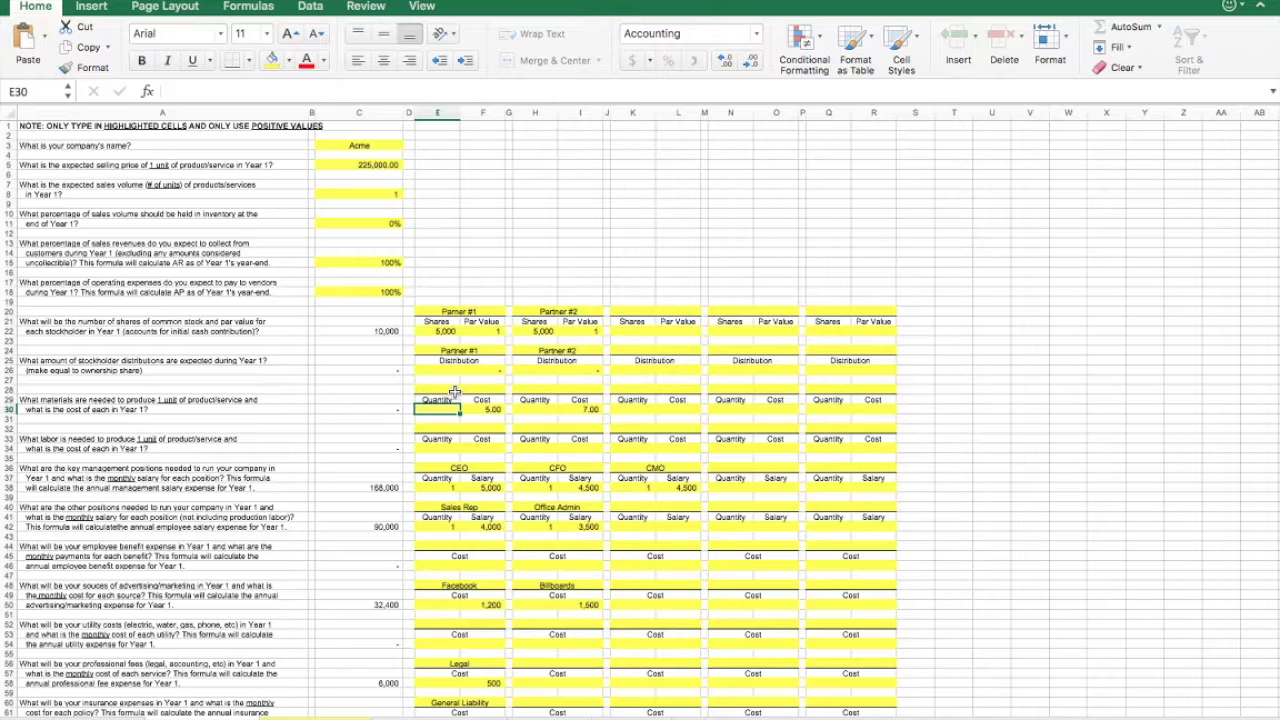
left_click(454, 390)
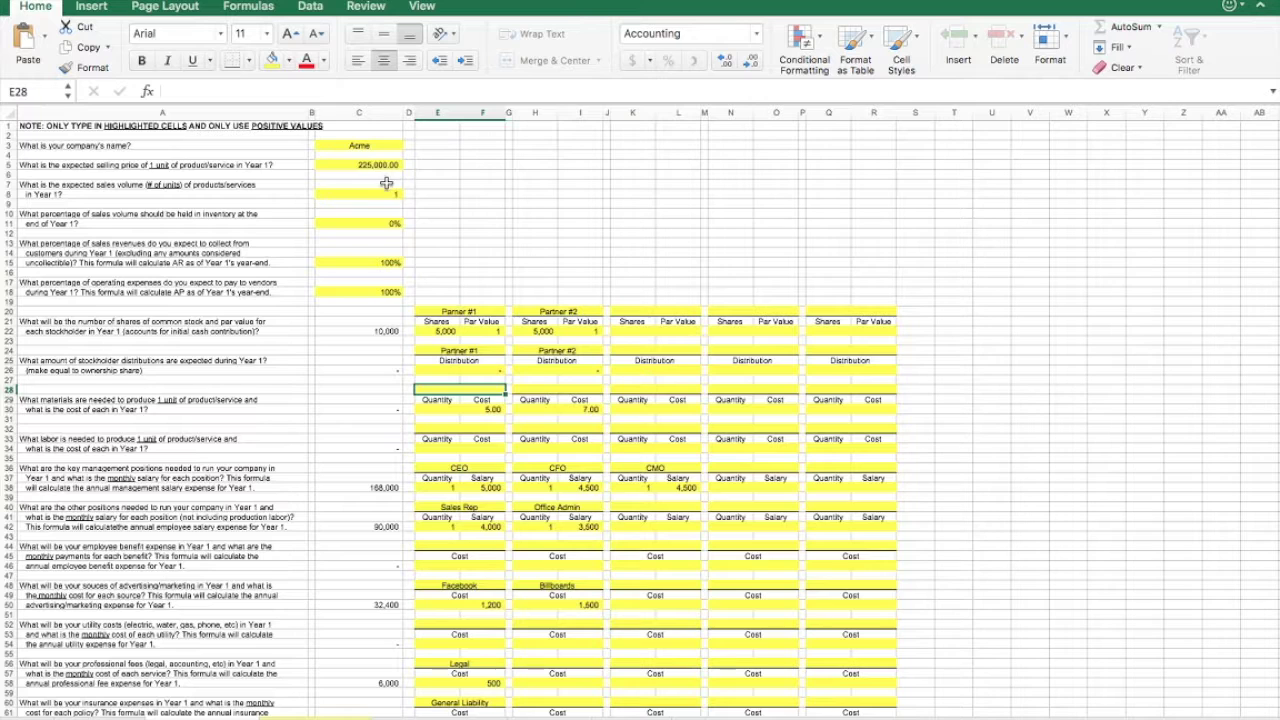
left_click(371, 164)
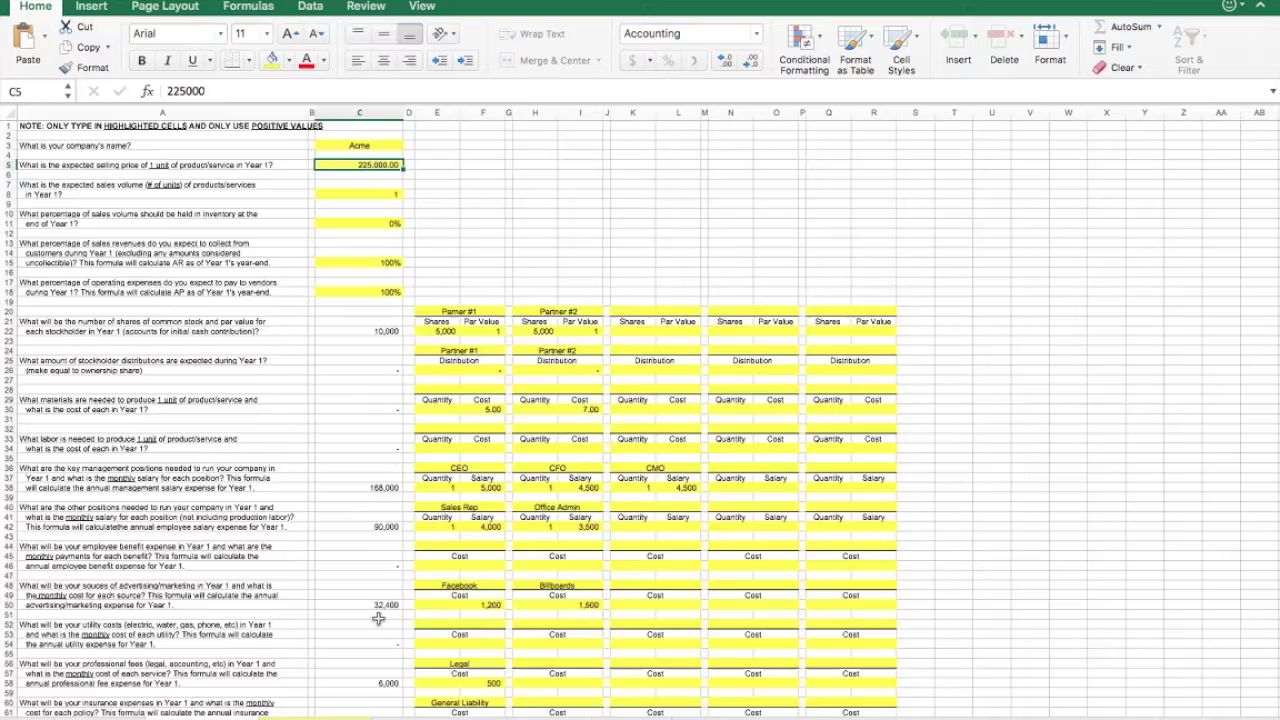
scroll(380, 617, "down", 6)
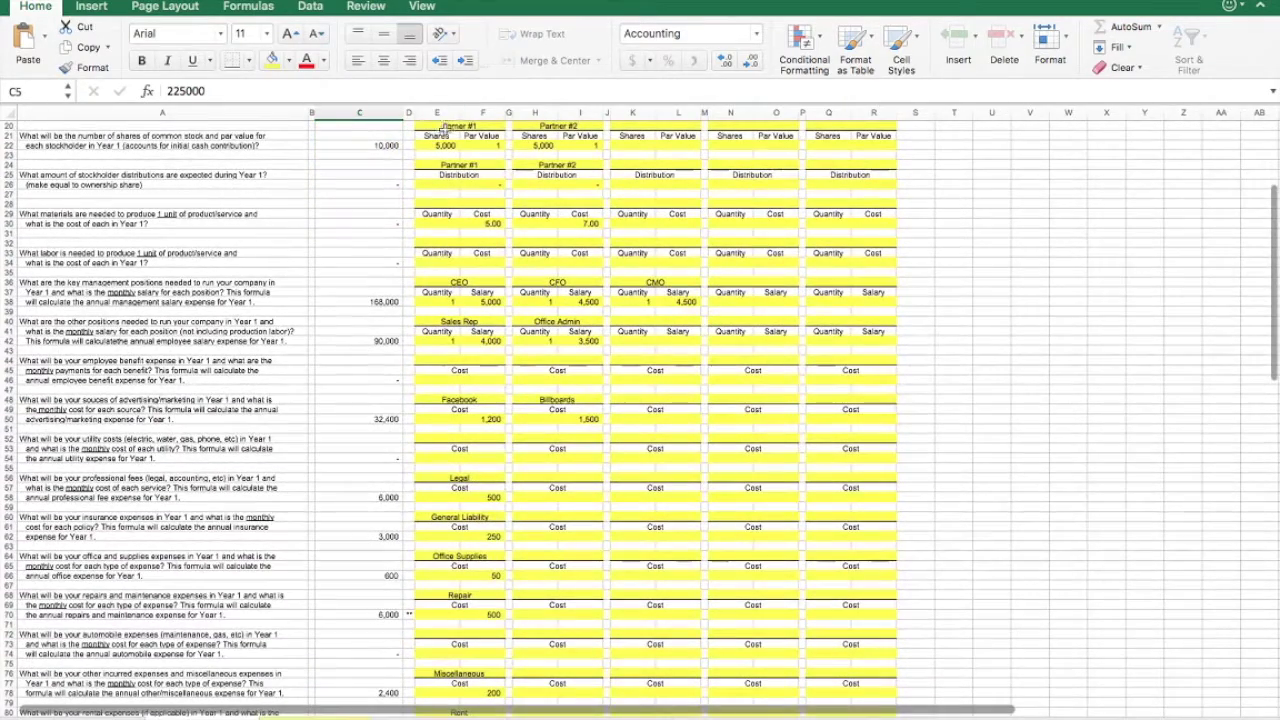
scroll(340, 565, "down", 10)
scroll(340, 565, "up", 1)
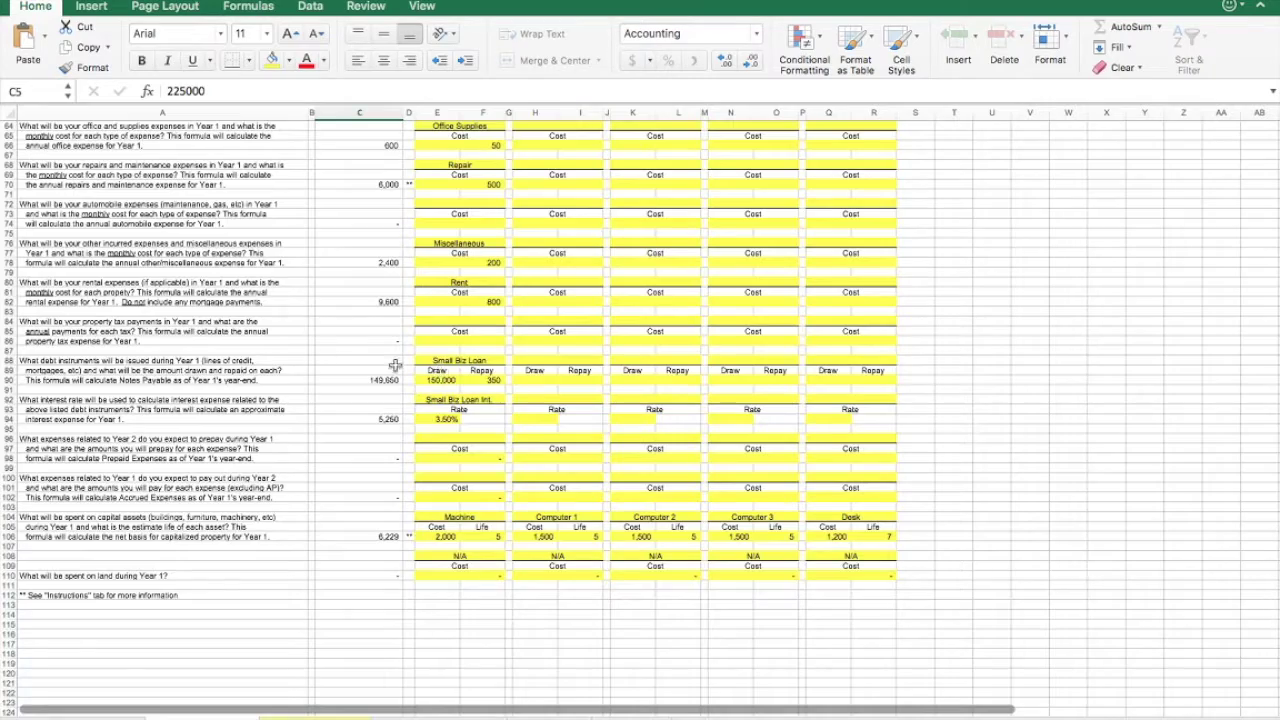
scroll(322, 348, "up", 15)
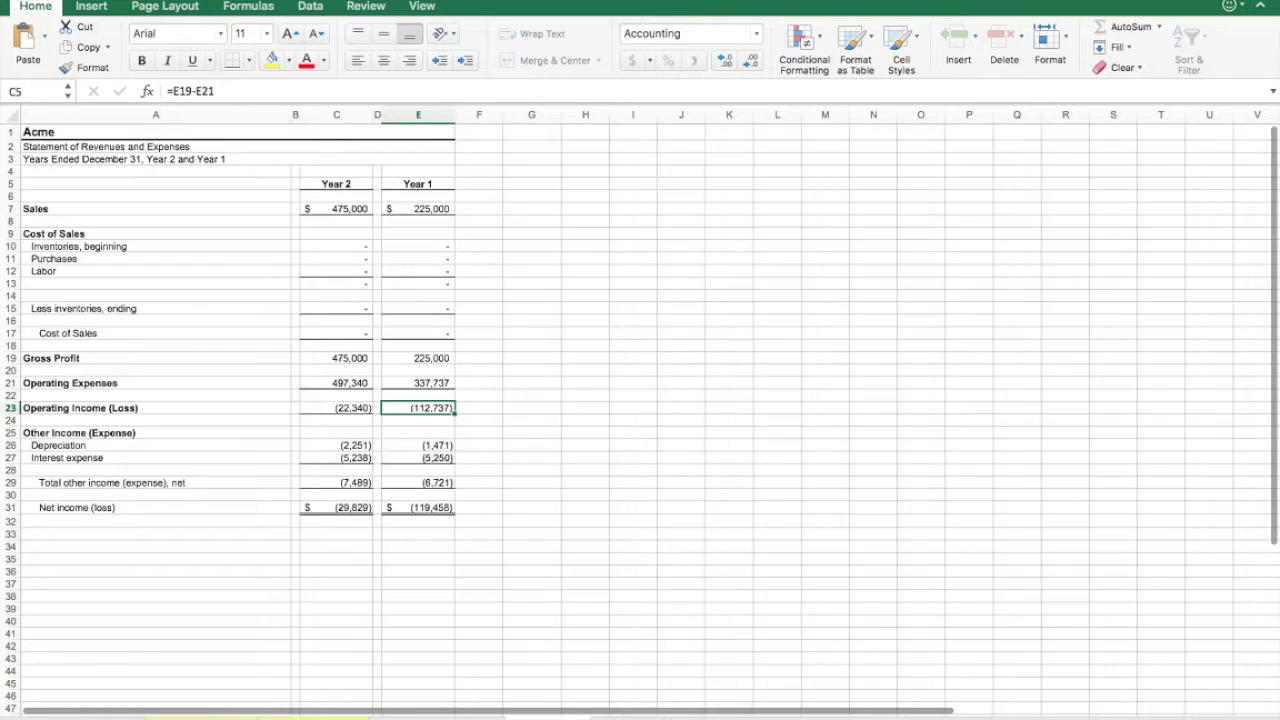
Switch to the Income Statement sheet showing Year 1 sales of 225,000 and a (119,458) net loss.
left_click(400, 716)
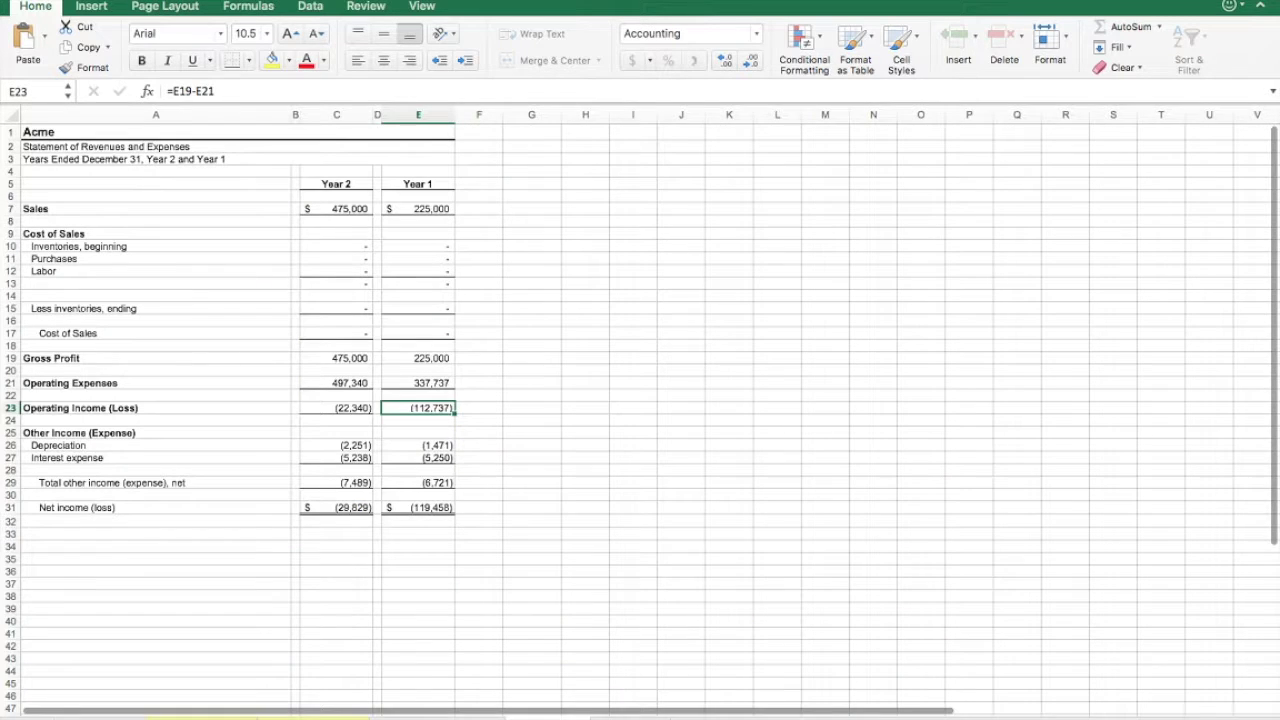